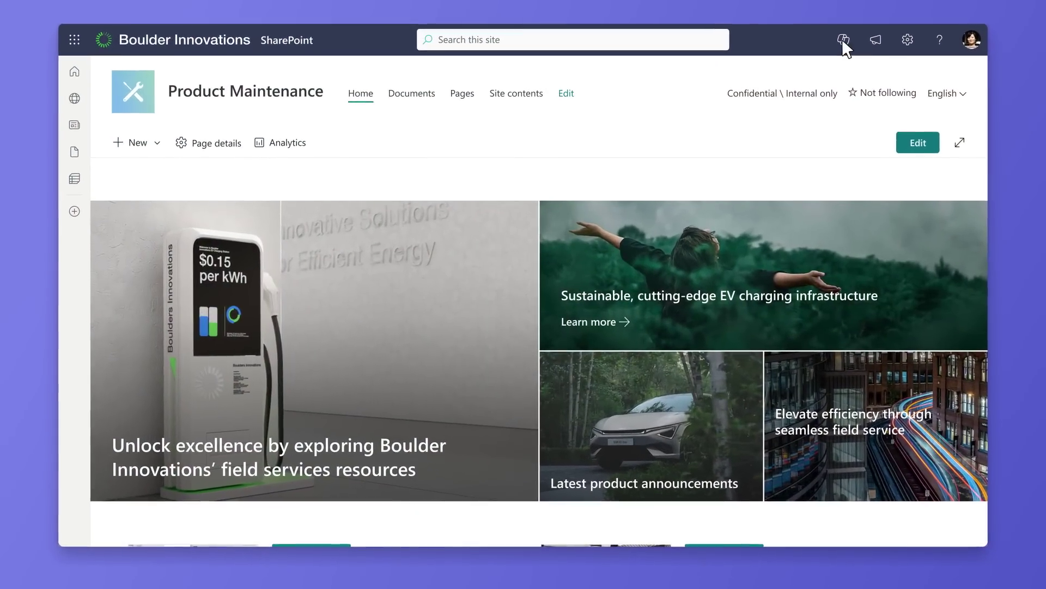
Start a chat with the Product Maintenance site agent from the Copilot agent list.
left_click(843, 39)
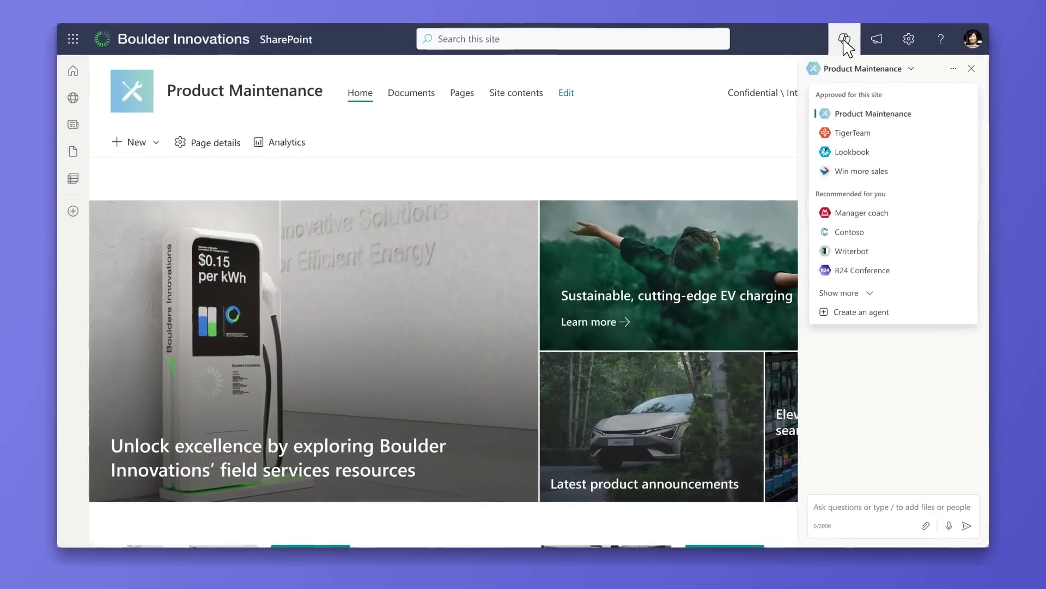
left_click(862, 110)
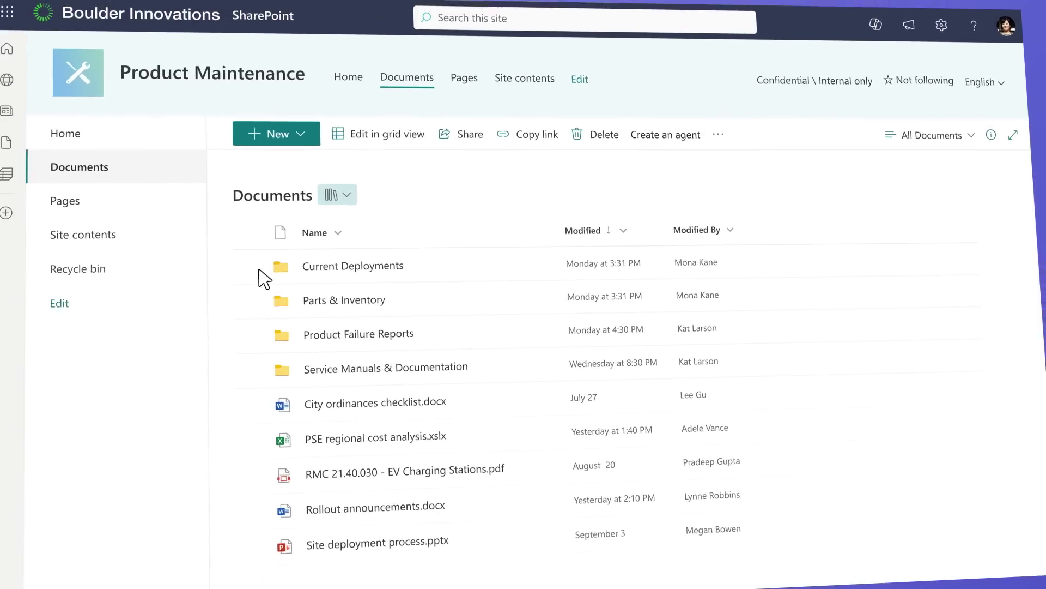
Select every library file and folder, create an agent from them, and edit it.
left_click(259, 271)
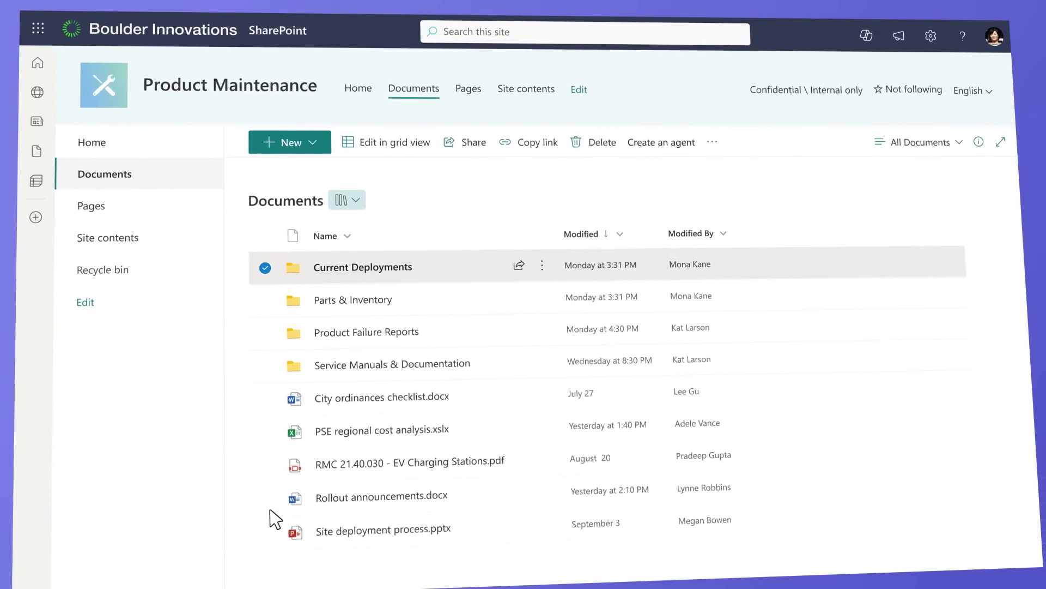
left_click(267, 533, "shift")
left_click(683, 148)
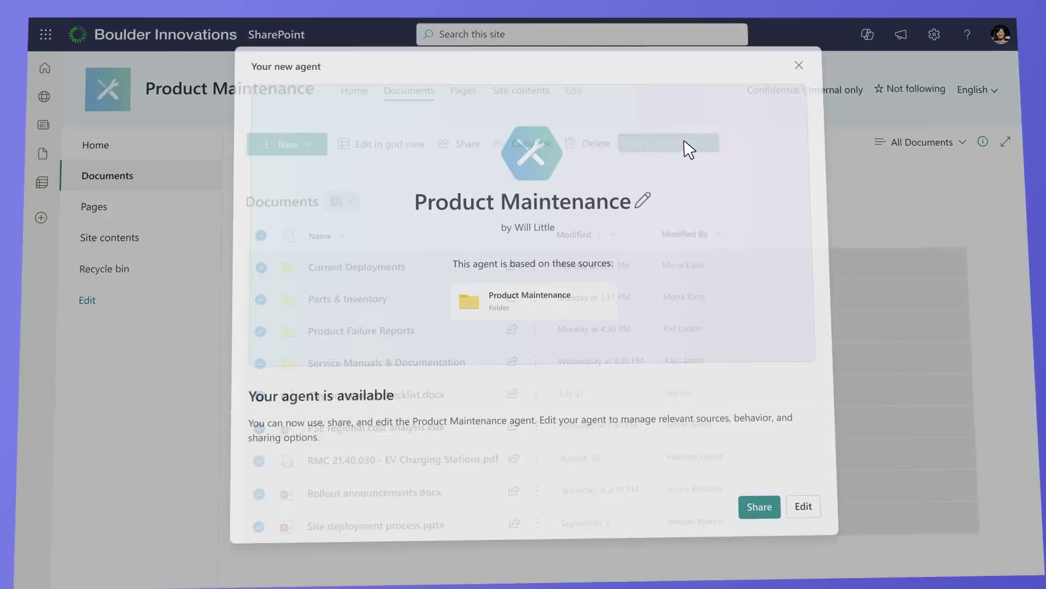
left_click(806, 515)
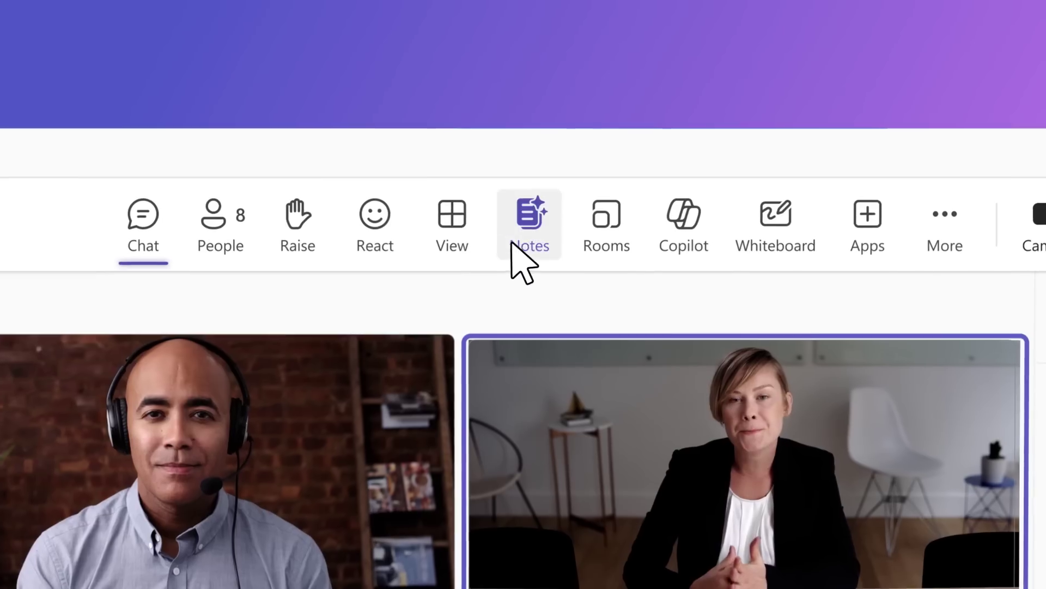
Show the meeting's AI-generated notes from the toolbar.
left_click(512, 242)
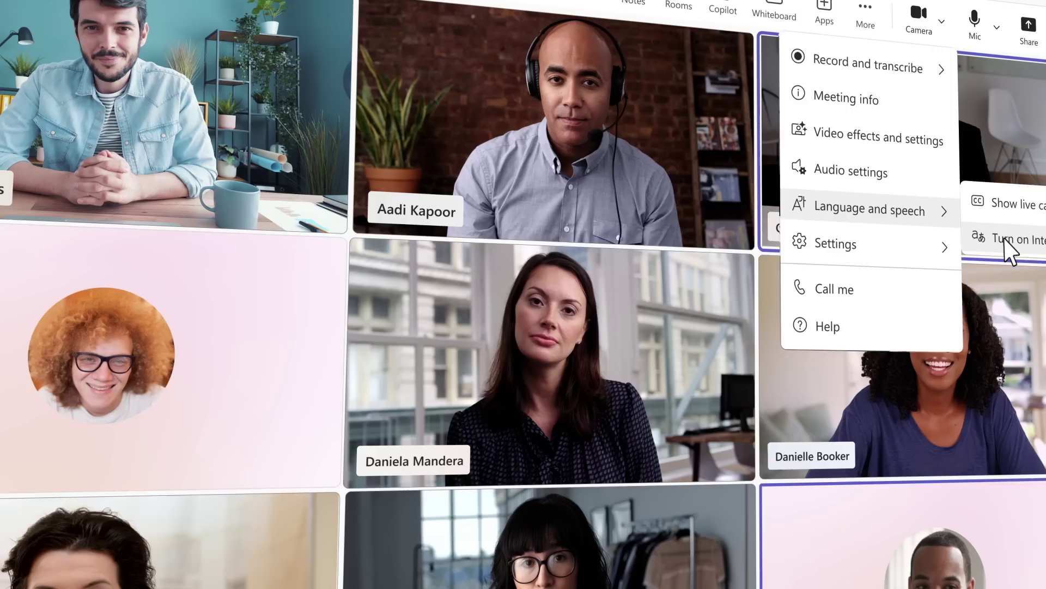
Start the meeting Interpreter with Korean as the listening language.
left_click(736, 430)
left_click(588, 314)
left_click(521, 434)
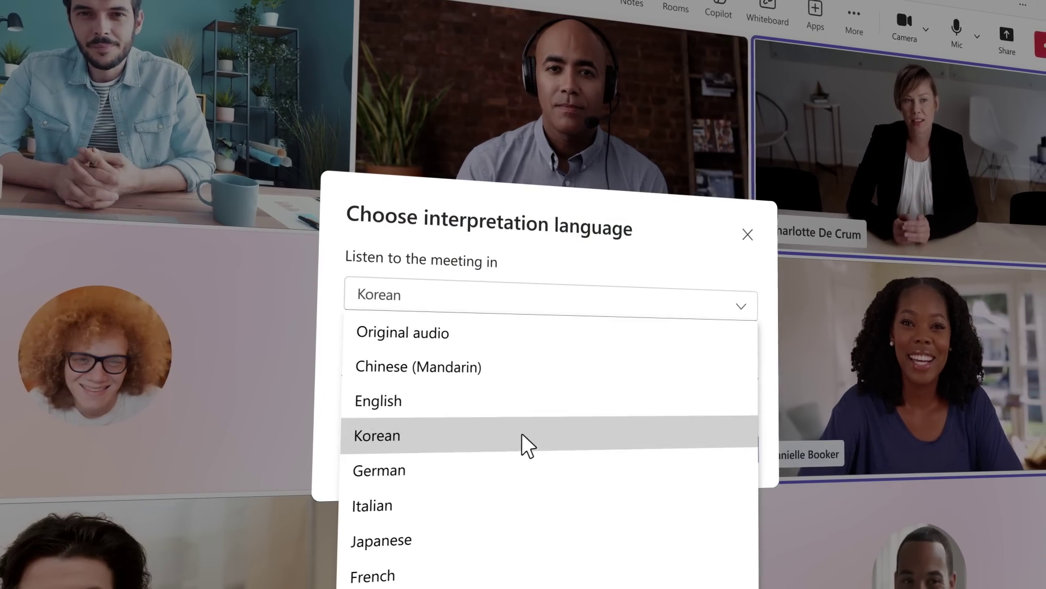
left_click(716, 453)
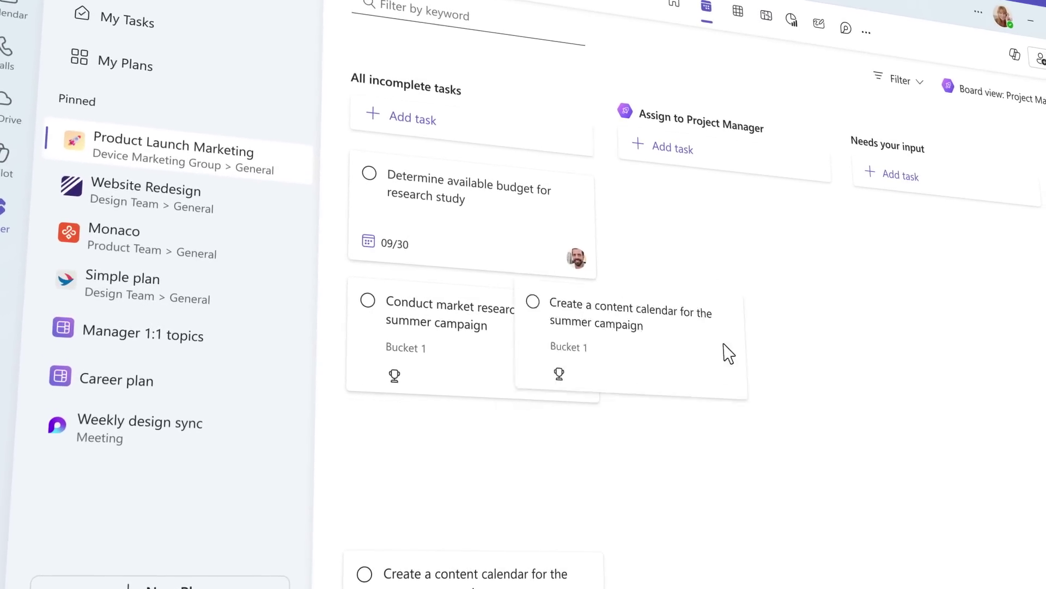
Assign the campaign task to Project Manager and view the Define target audience task.
left_click_drag(728, 354, 775, 260)
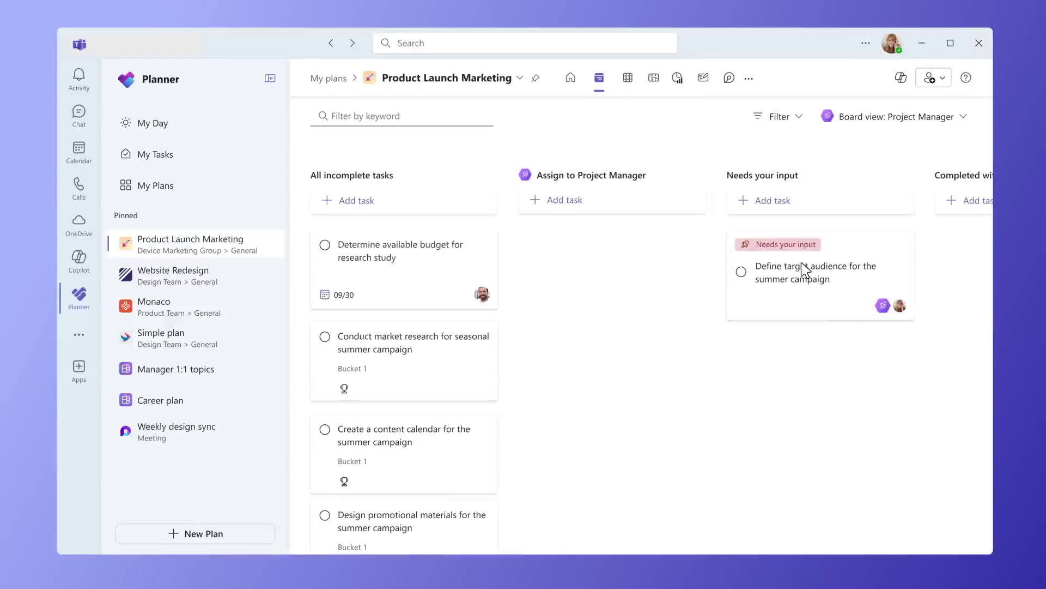
left_click(736, 257)
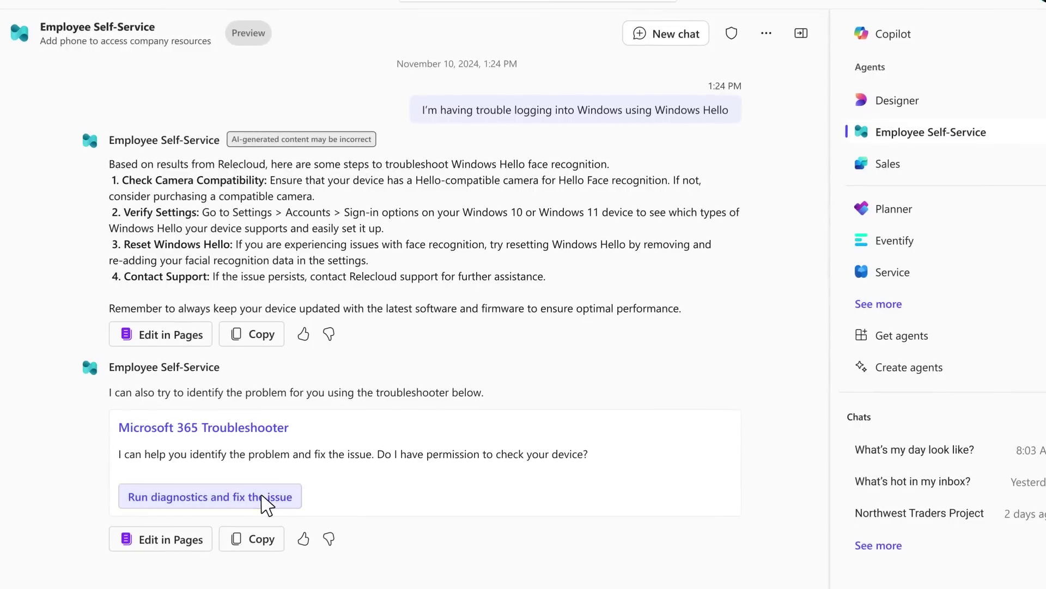
Run Get Help diagnostics with consent, then confirm the updates fixed the sign-in problem.
left_click(262, 494)
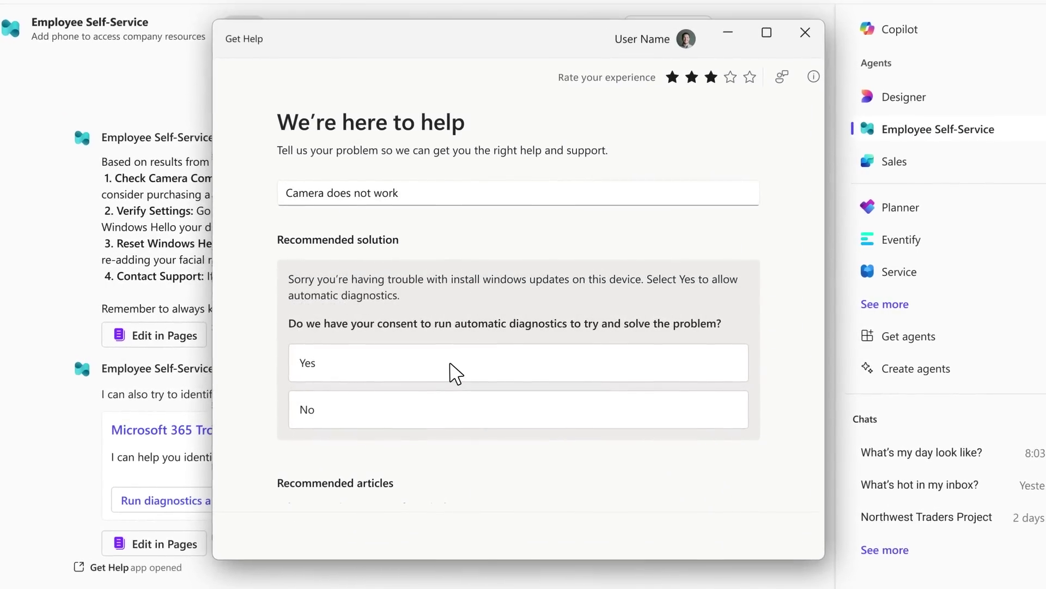
left_click(456, 373)
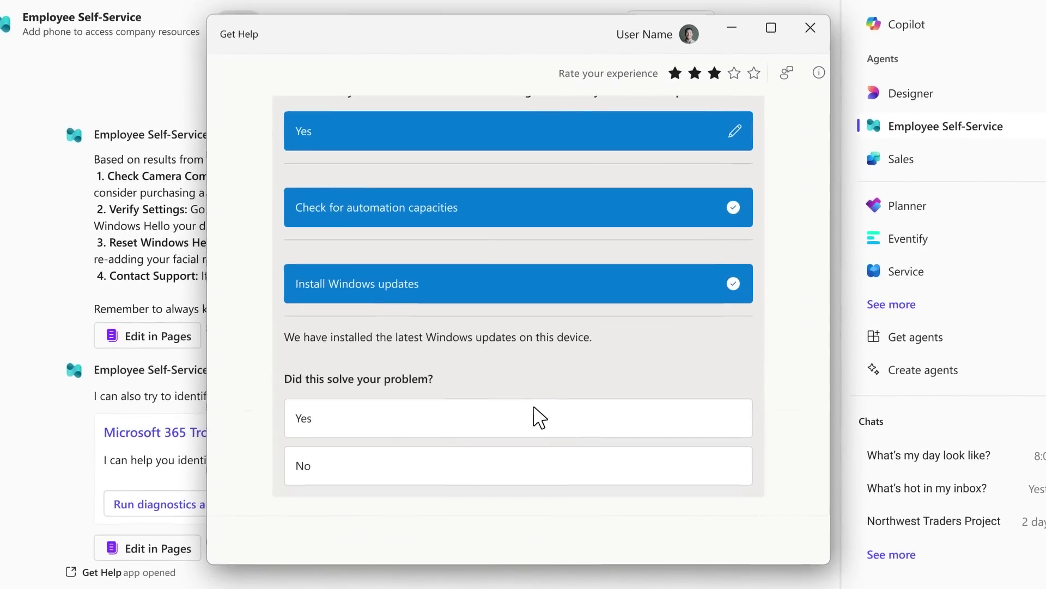
left_click(536, 416)
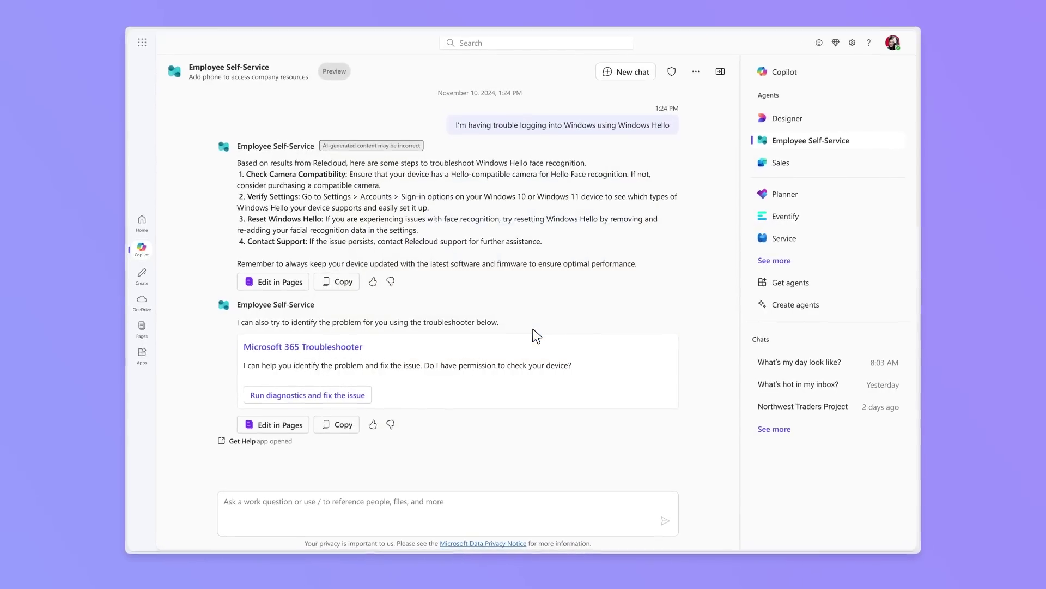